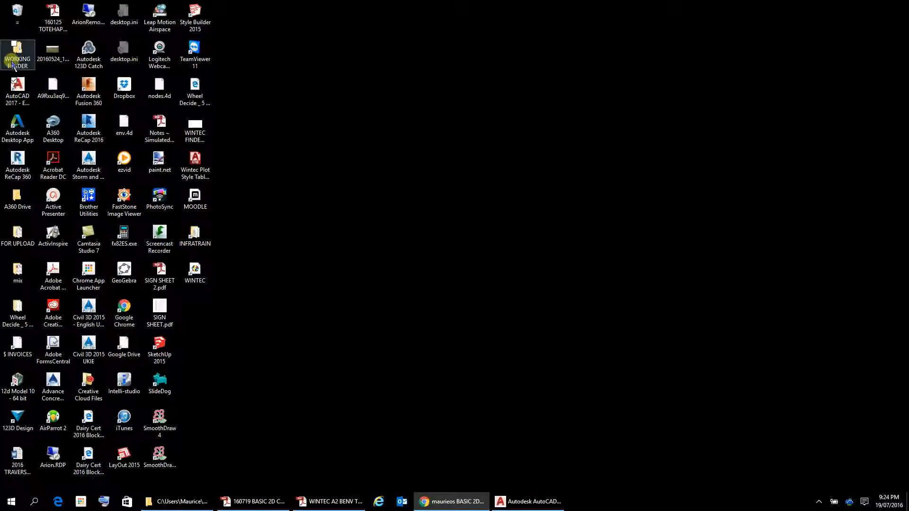
# Step: Launch AutoCAD 2017 from the desktop and start a blank drawing
pyautogui.doubleClick(15, 88)
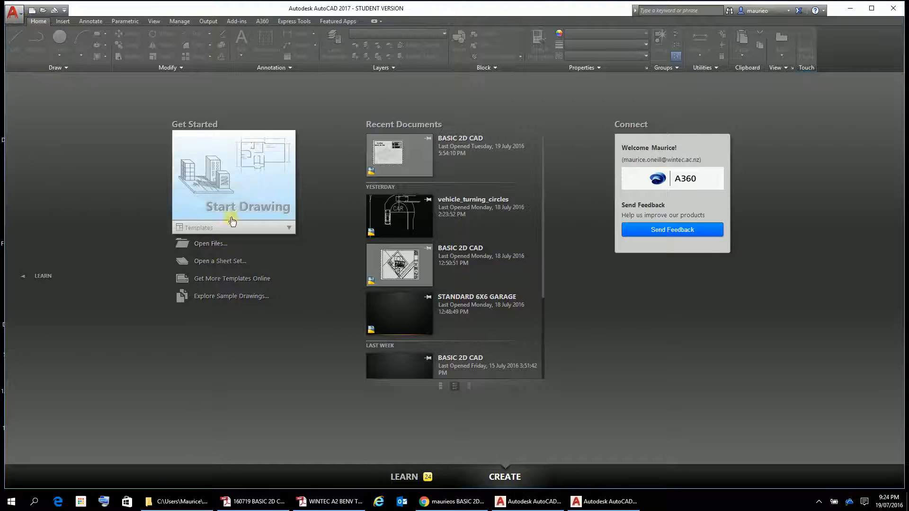
pyautogui.click(232, 183)
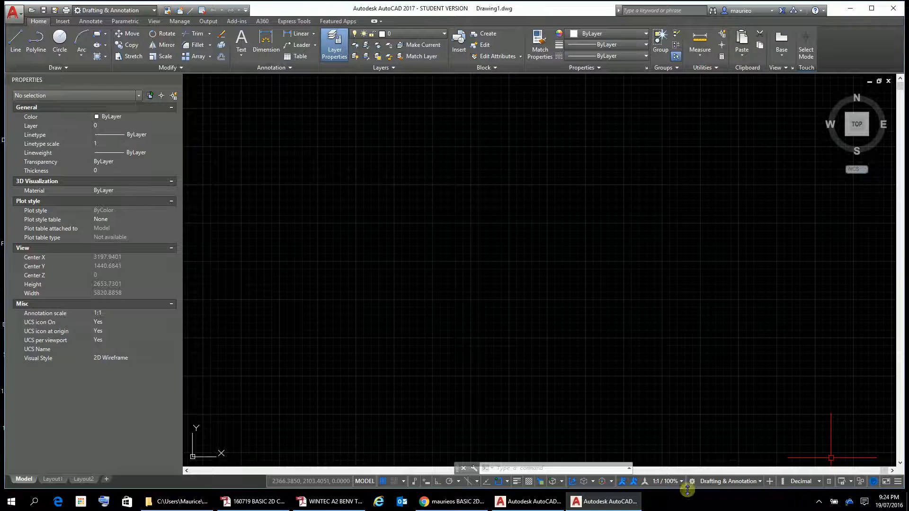
# Step: Create a new drawing from the acadiso.dwt template
pyautogui.click(21, 18)
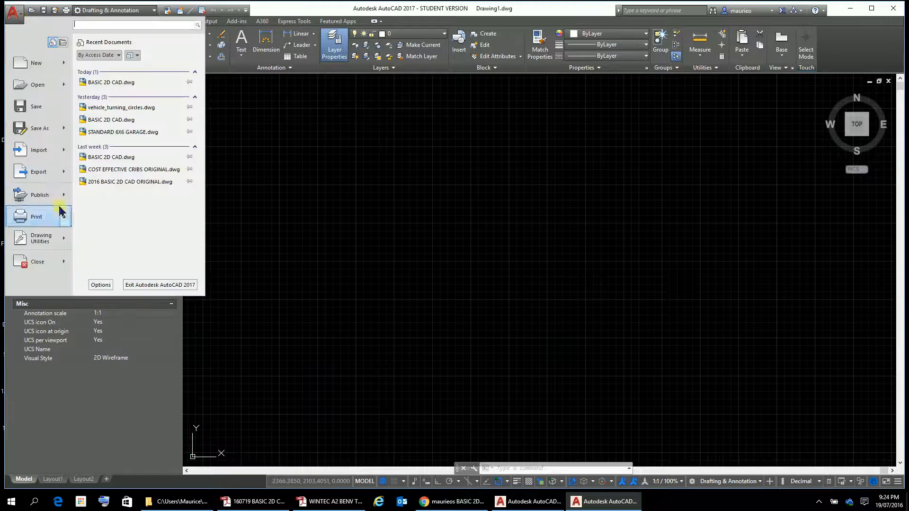
pyautogui.moveTo(39, 69)
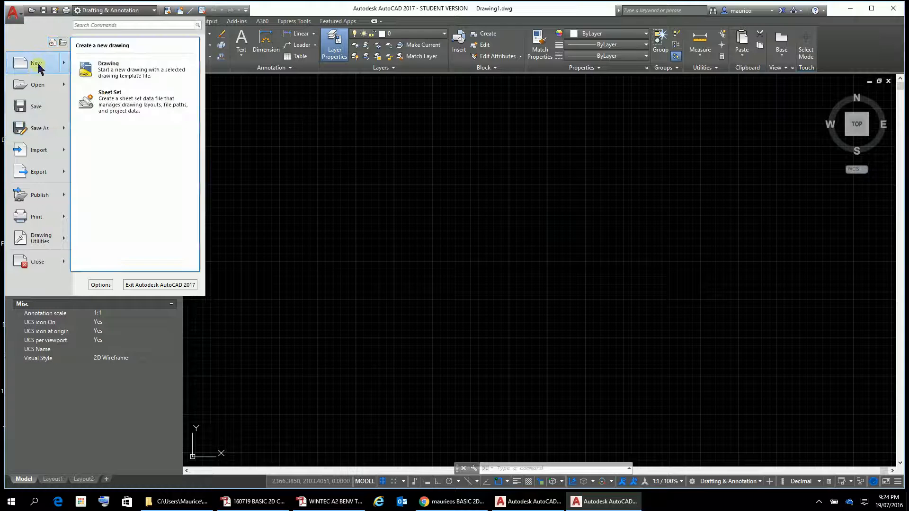
pyautogui.click(108, 77)
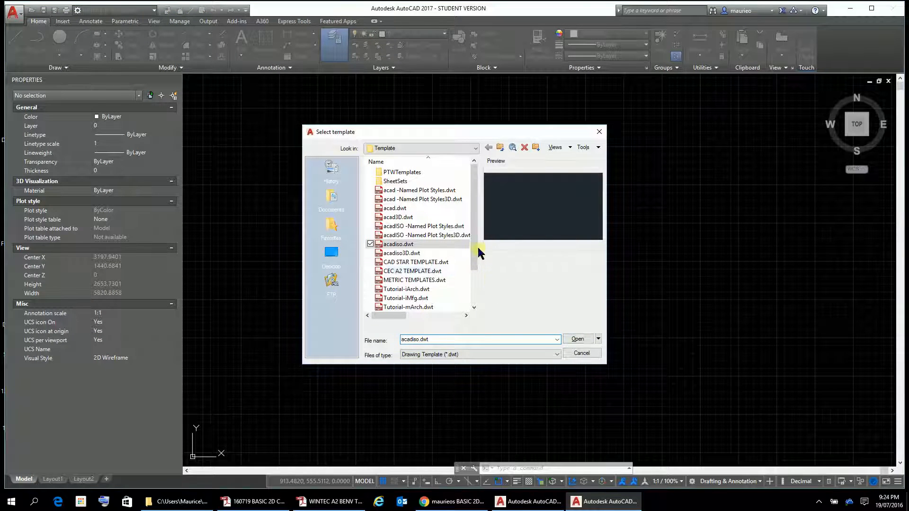
pyautogui.moveTo(471, 244); pyautogui.dragTo(489, 312)
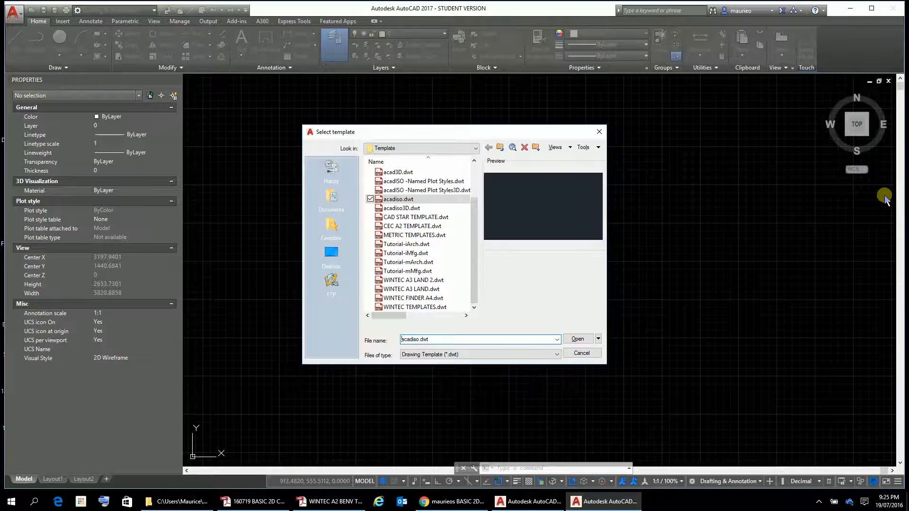
pyautogui.hotkey('alt', 'Tab')
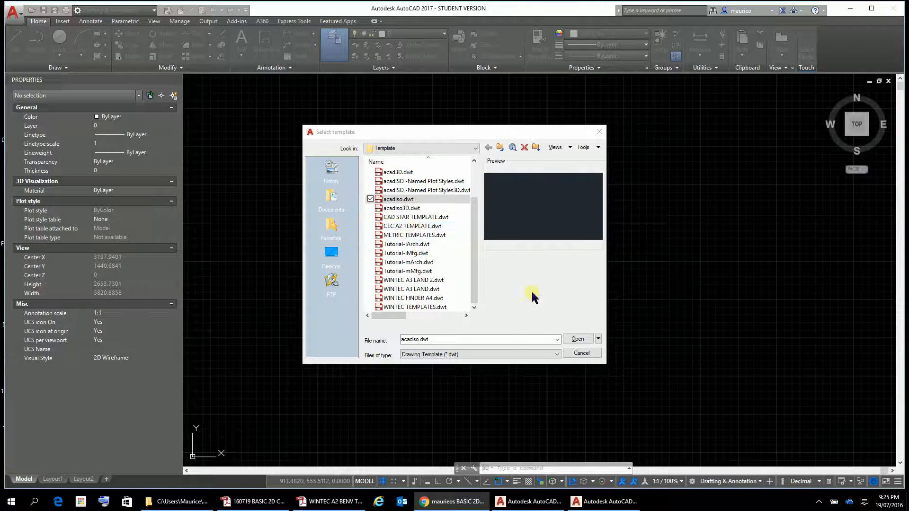
pyautogui.click(397, 202)
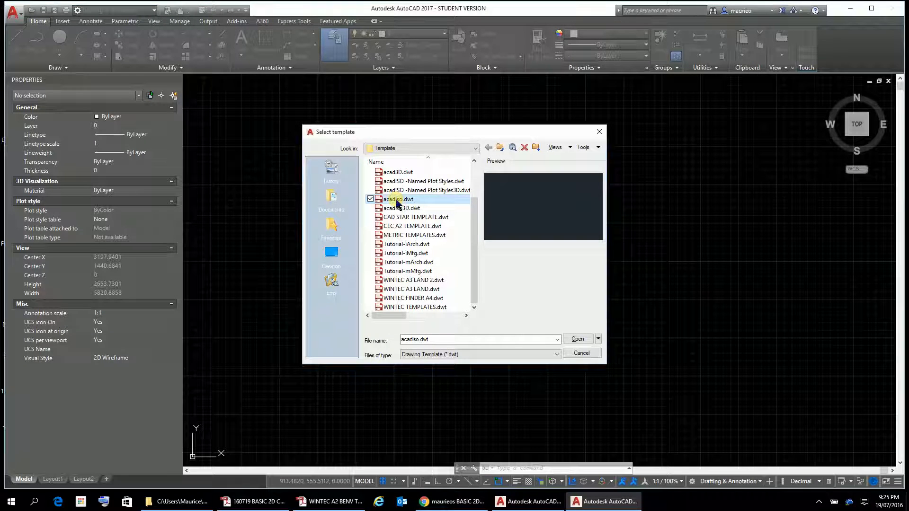
pyautogui.doubleClick(397, 200)
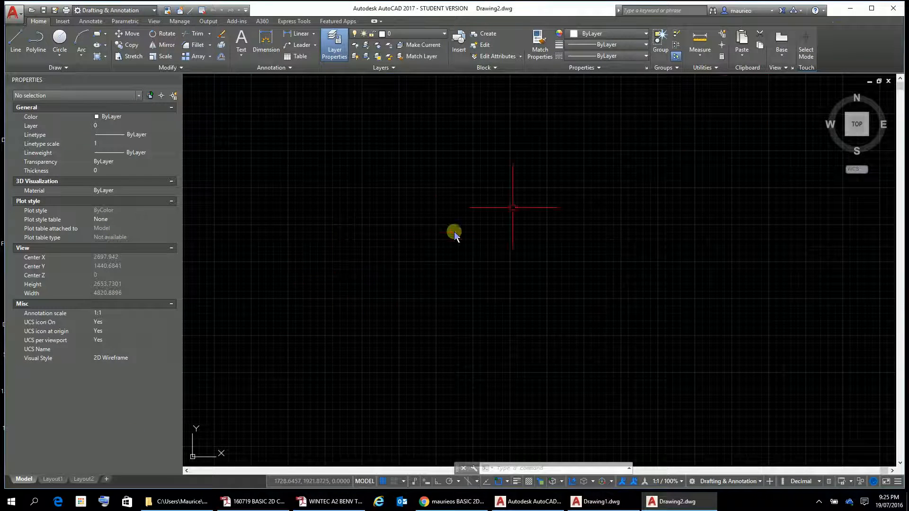
# Step: Review the length, angle and insertion scale settings in the Drawing Units dialog, then close it
pyautogui.moveTo(883, 106)
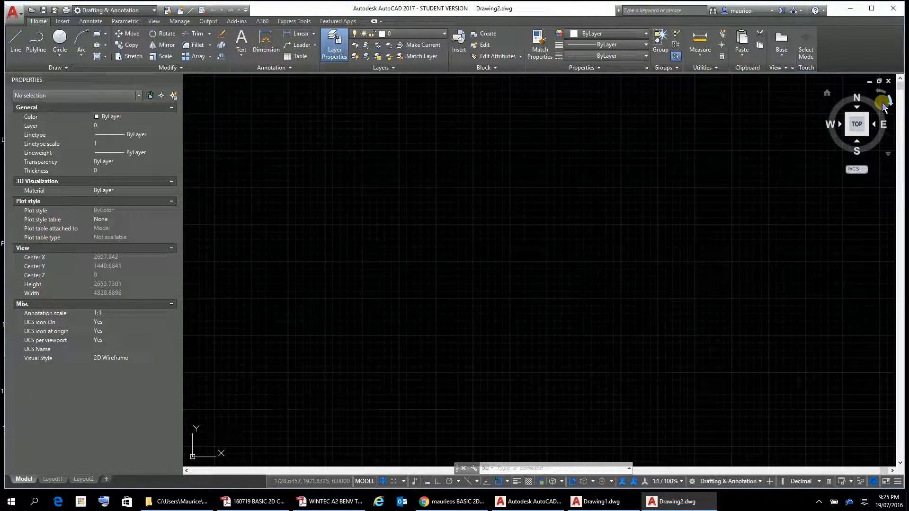
pyautogui.moveTo(5, 33); pyautogui.dragTo(3, 33)
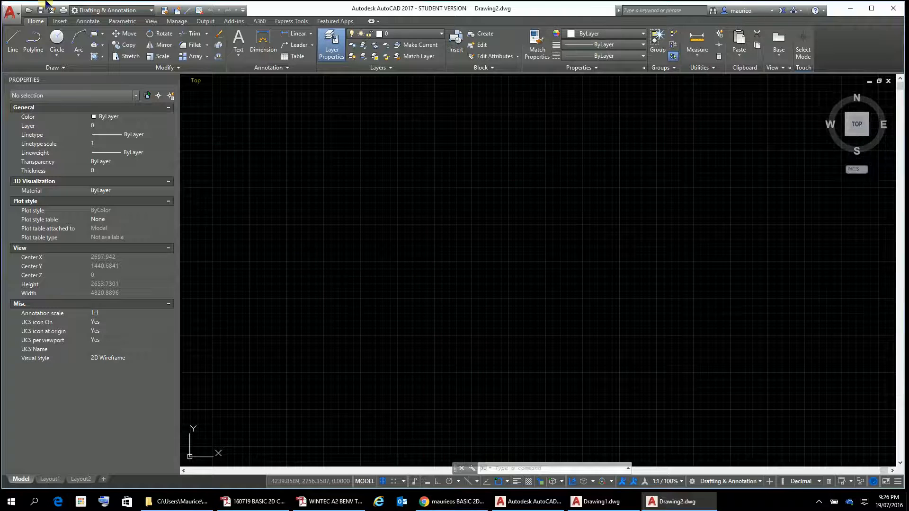
pyautogui.click(14, 17)
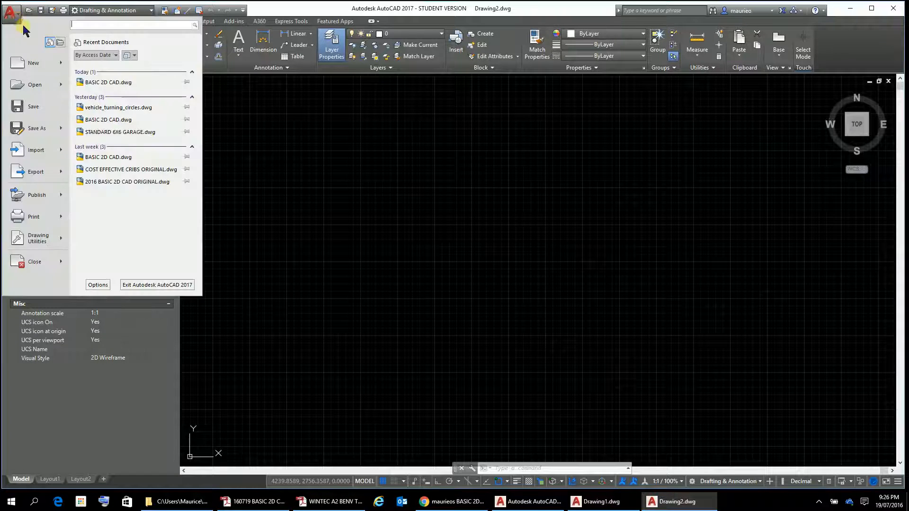
pyautogui.click(37, 243)
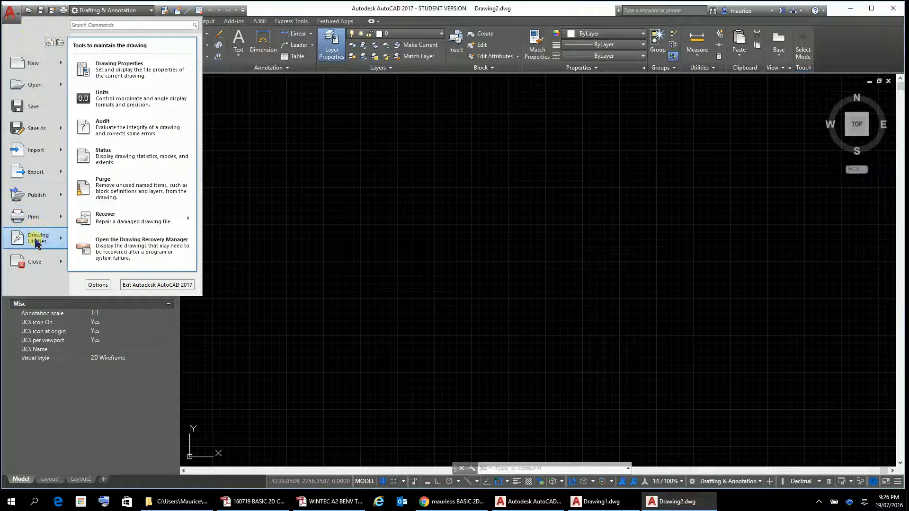
pyautogui.click(122, 109)
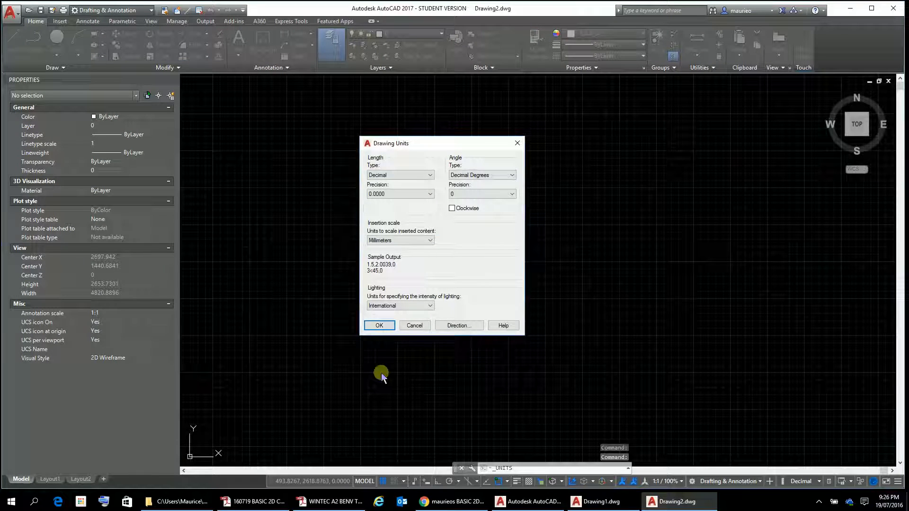
pyautogui.click(518, 144)
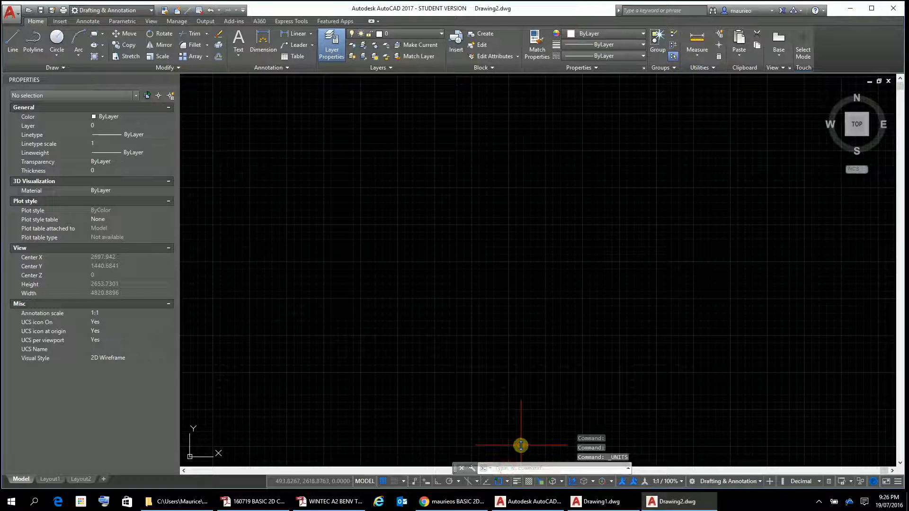
# Step: Run the UNITS command and set the angle type to Deg/Min/Sec with a precision of 0d00'00"
pyautogui.write('UN')
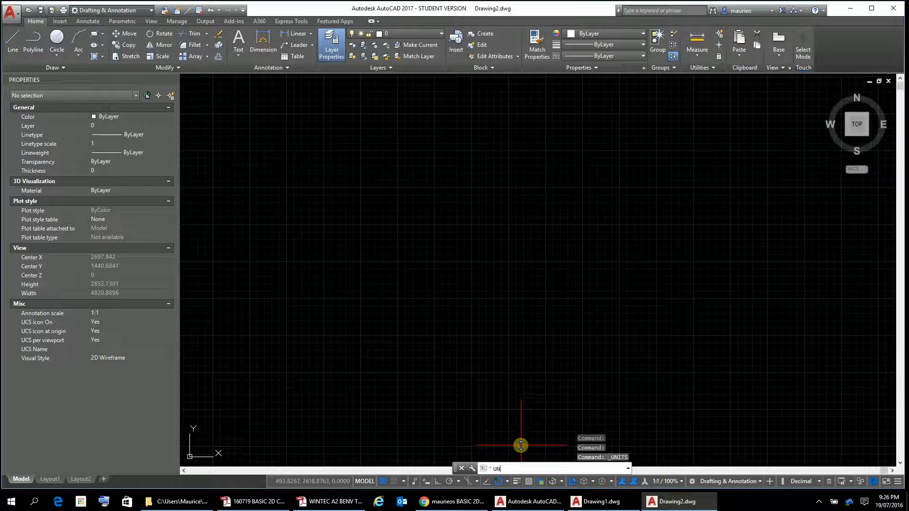
pyautogui.write('ITS')
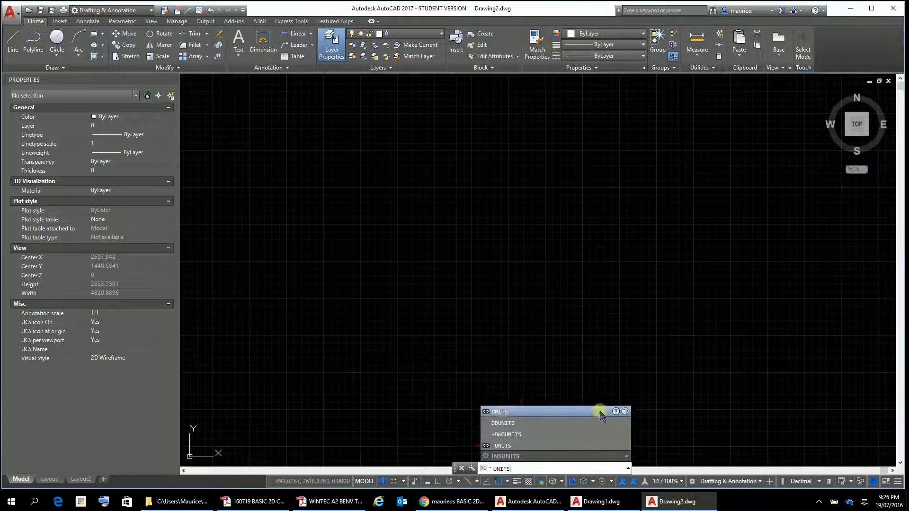
pyautogui.click(499, 411)
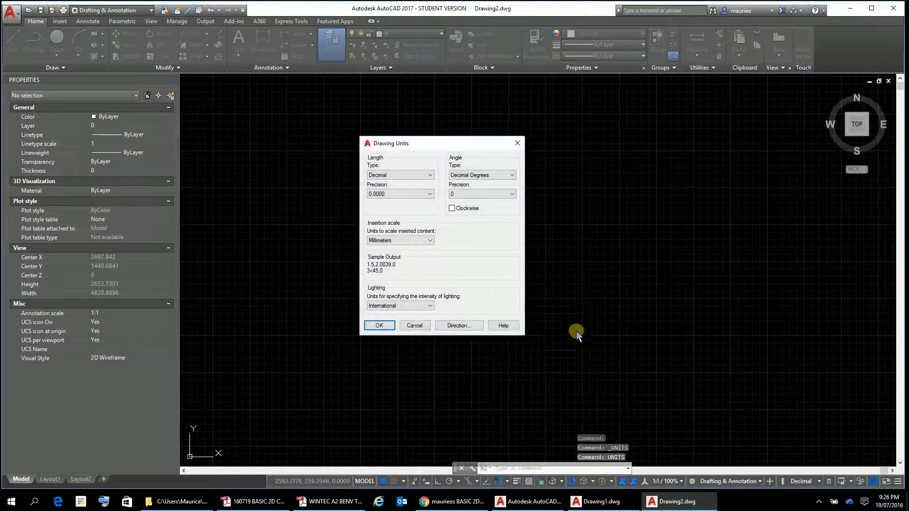
pyautogui.moveTo(466, 149)
pyautogui.mouseDown()
pyautogui.moveTo(537, 176)
pyautogui.moveTo(519, 168)
pyautogui.mouseUp()
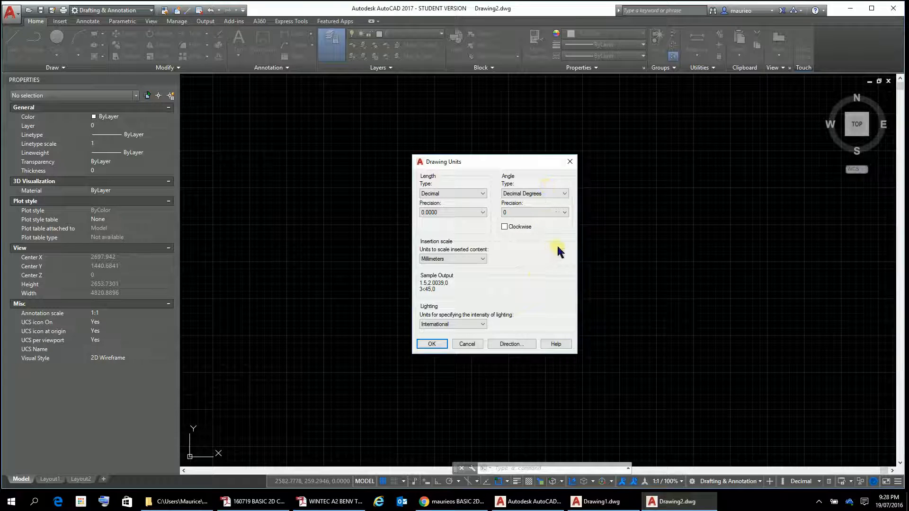
pyautogui.click(564, 195)
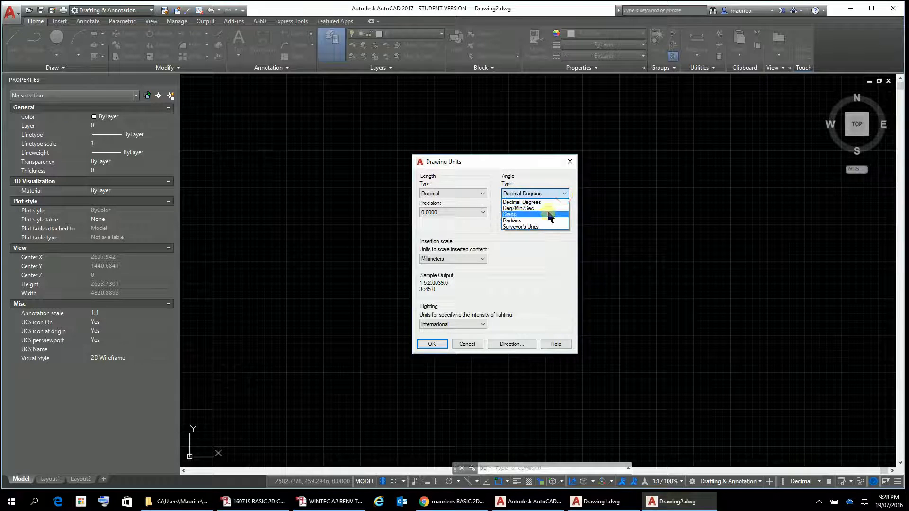
pyautogui.click(547, 207)
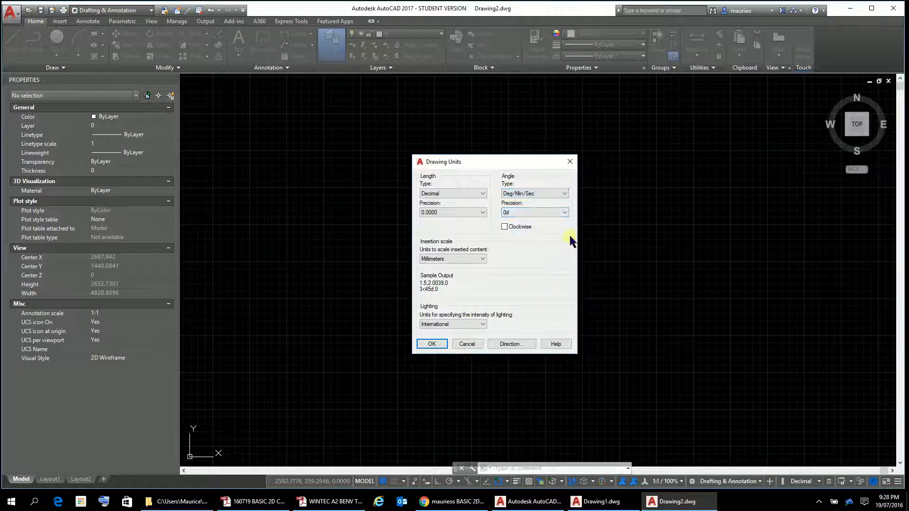
pyautogui.click(564, 213)
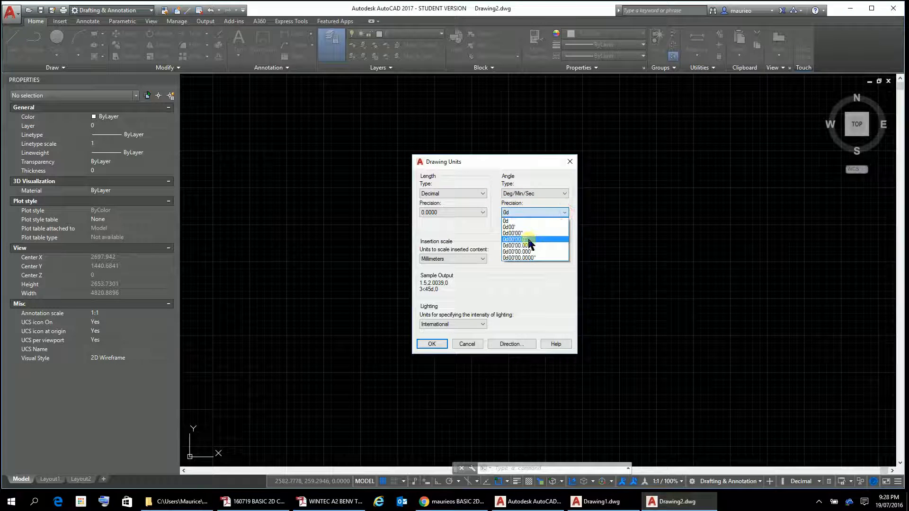
pyautogui.click(530, 233)
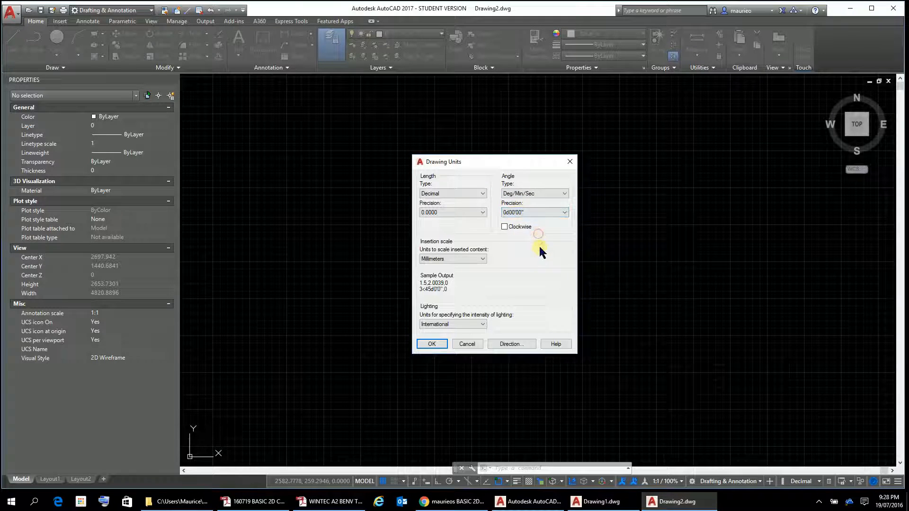
# Step: Set angles to be measured clockwise from a North base angle and apply the drawing units
pyautogui.click(505, 226)
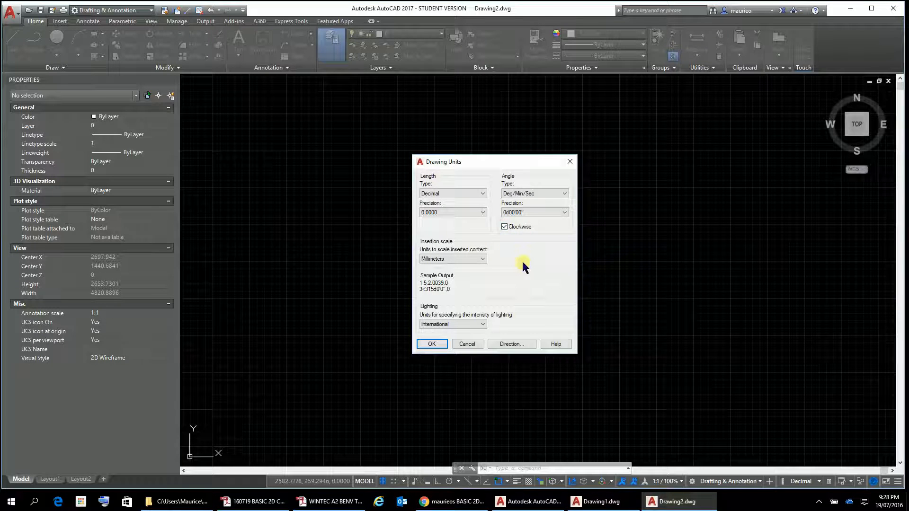
pyautogui.click(505, 346)
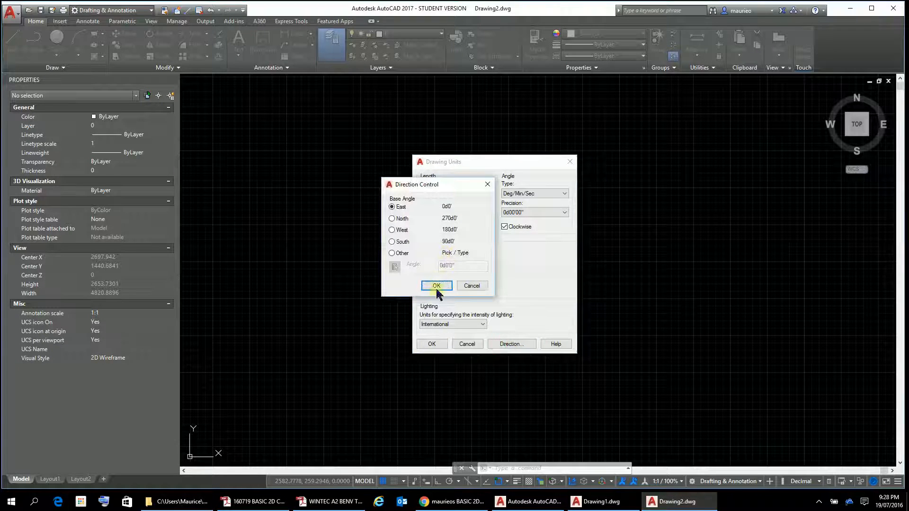
pyautogui.click(392, 219)
pyautogui.click(436, 286)
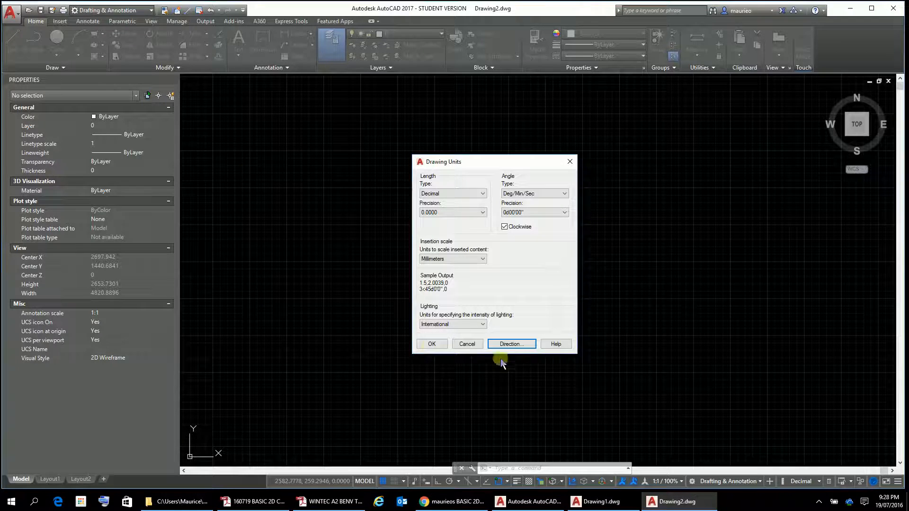
pyautogui.click(429, 345)
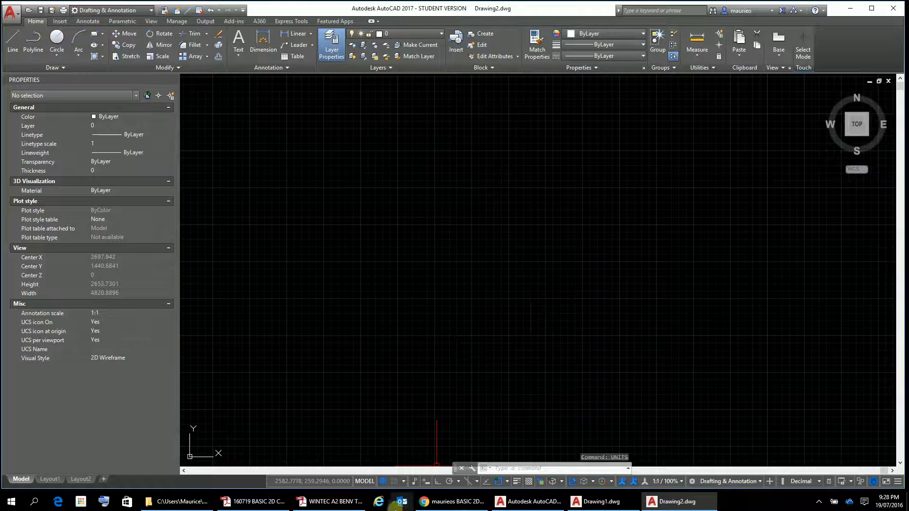
# Step: Turn off the grid display in the drawing area
pyautogui.click(382, 481)
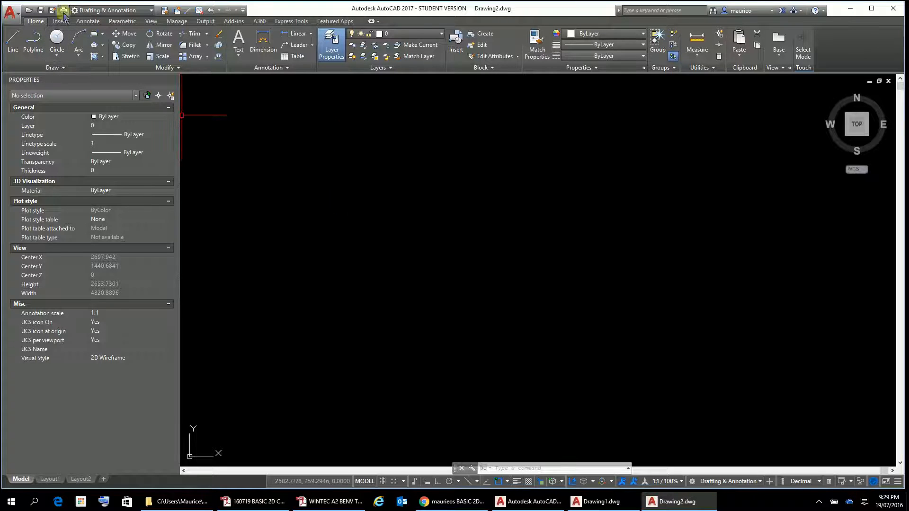
# Step: Check the crosshairs colour for 2D model space in the drawing window colours of the display options
pyautogui.click(10, 15)
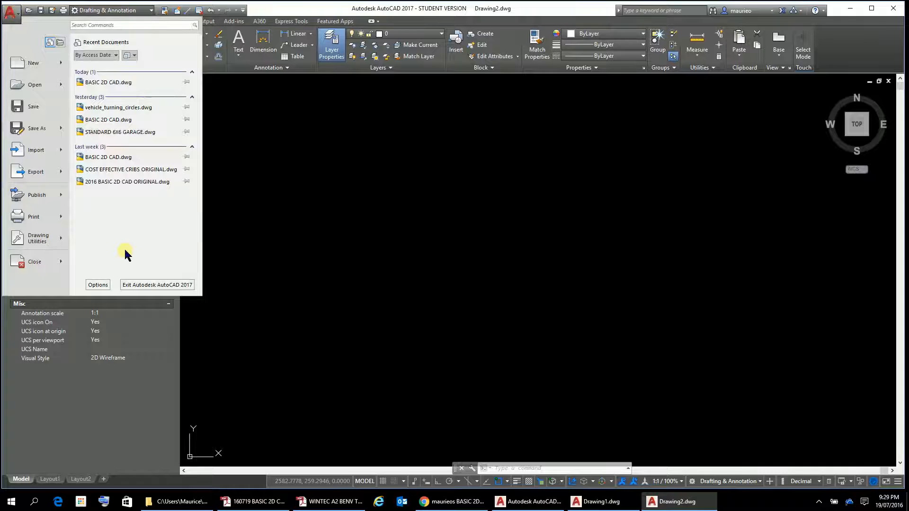
pyautogui.click(99, 284)
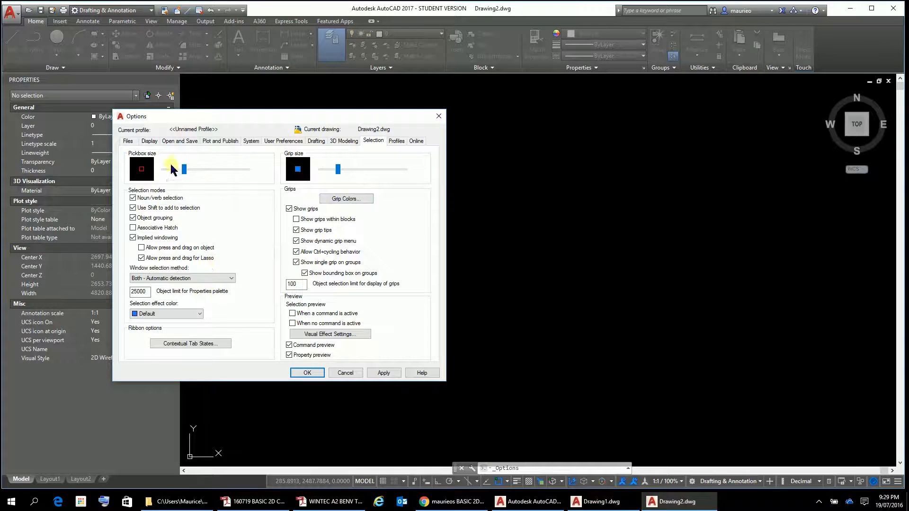
pyautogui.click(150, 142)
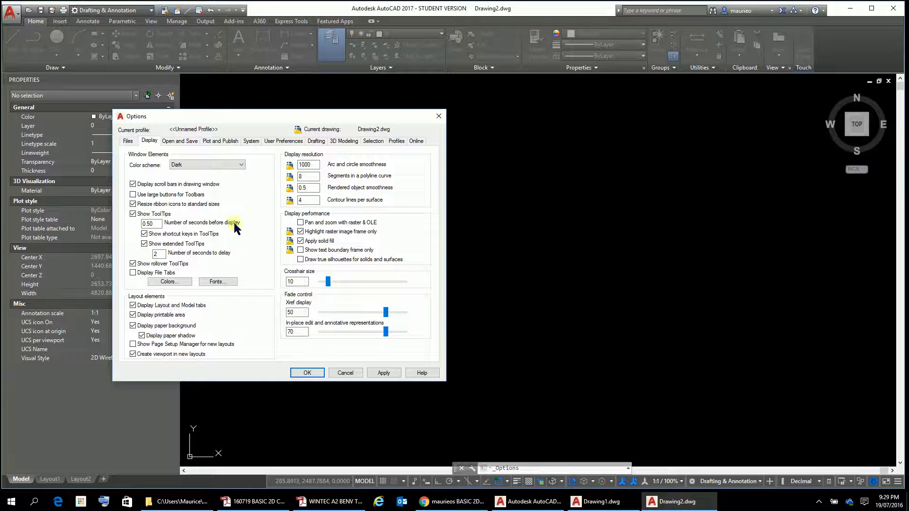
pyautogui.click(167, 282)
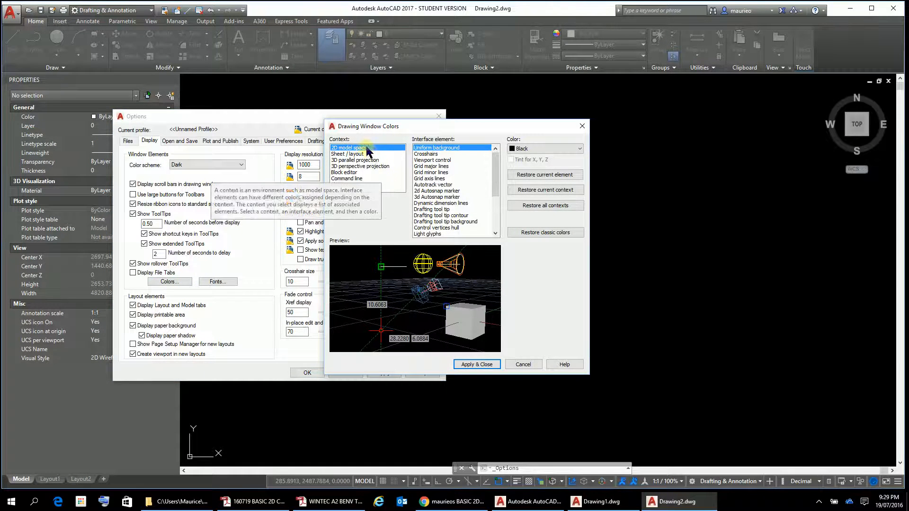
pyautogui.click(442, 154)
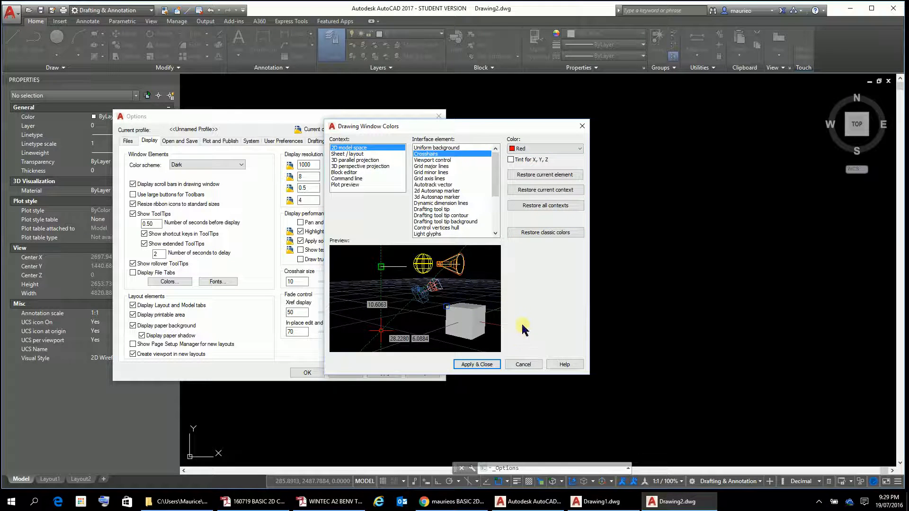
pyautogui.click(485, 364)
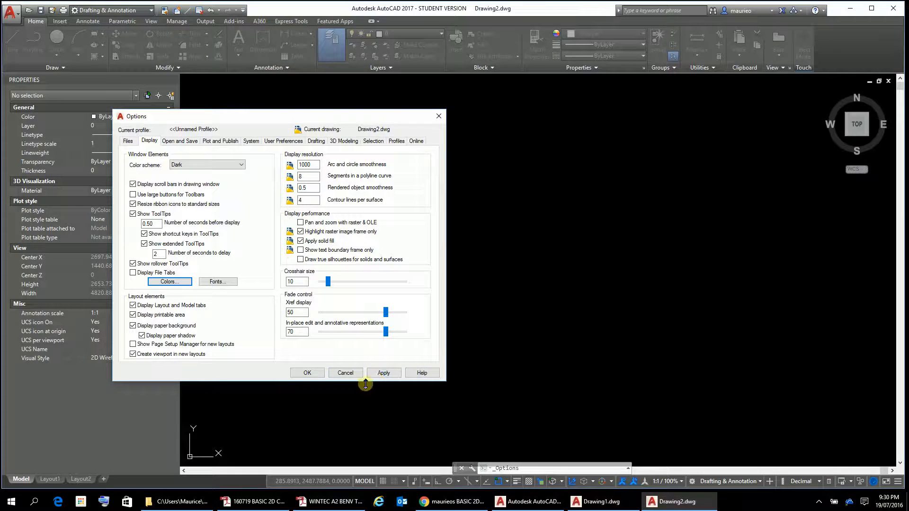
pyautogui.click(315, 374)
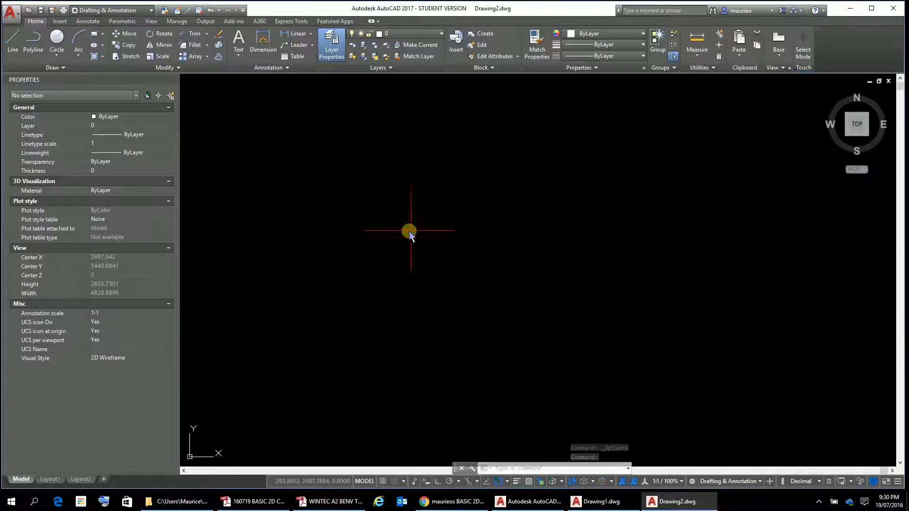
# Step: Bring up the layer properties manager and place it over the drawing area
pyautogui.click(441, 34)
pyautogui.click(441, 34)
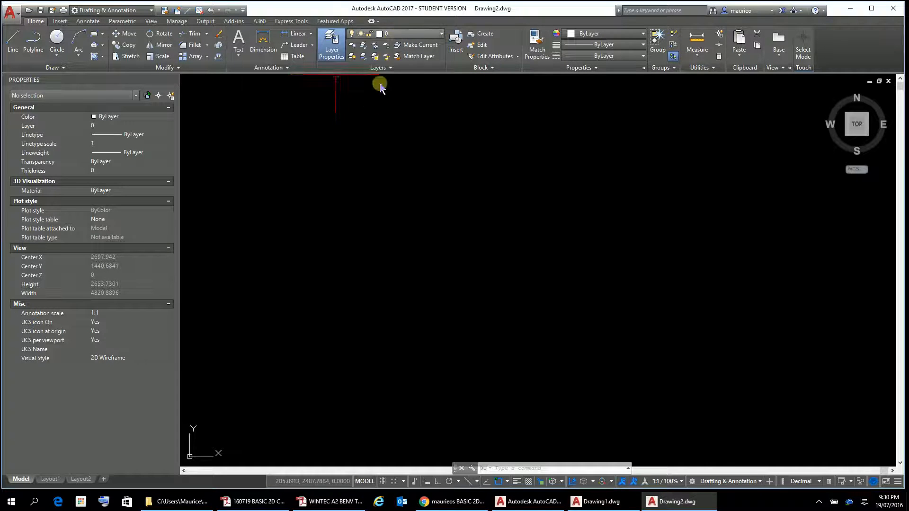
pyautogui.click(332, 53)
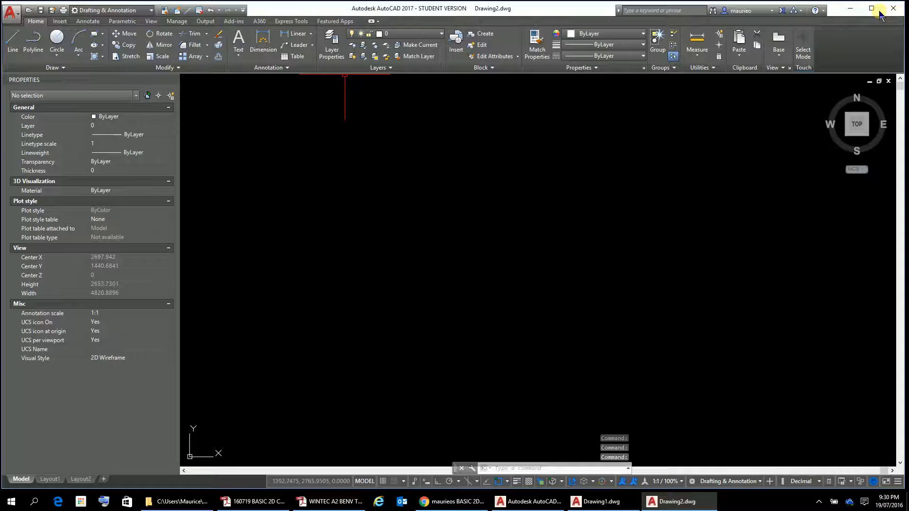
pyautogui.click(328, 45)
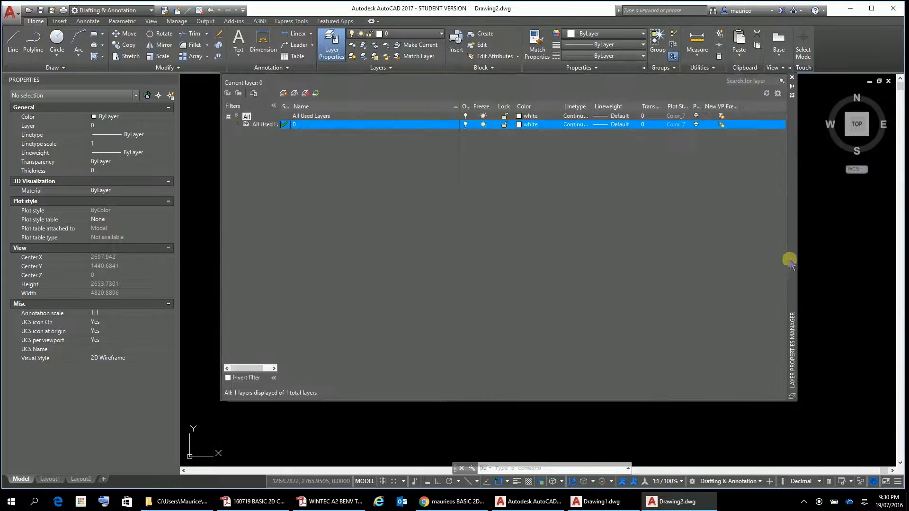
pyautogui.moveTo(789, 262); pyautogui.dragTo(804, 300)
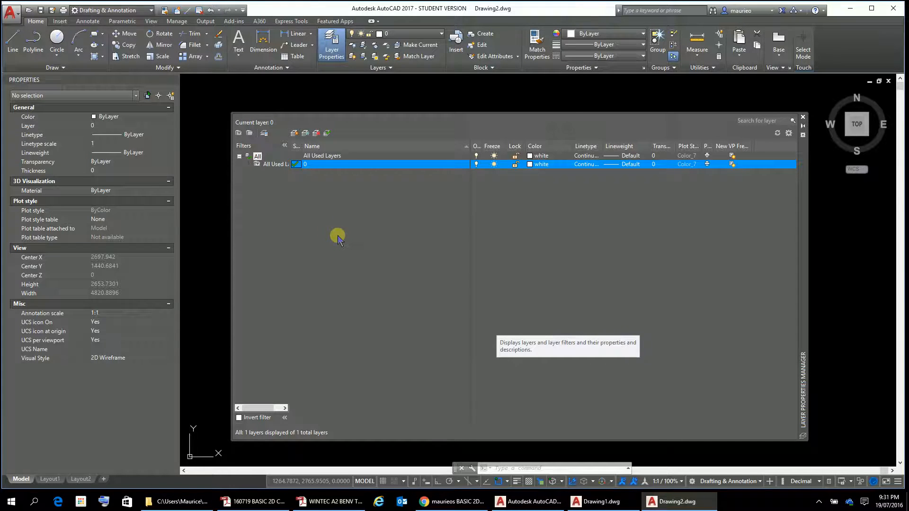
# Step: Create a new layer named A2 TEMPLATE
pyautogui.click(294, 133)
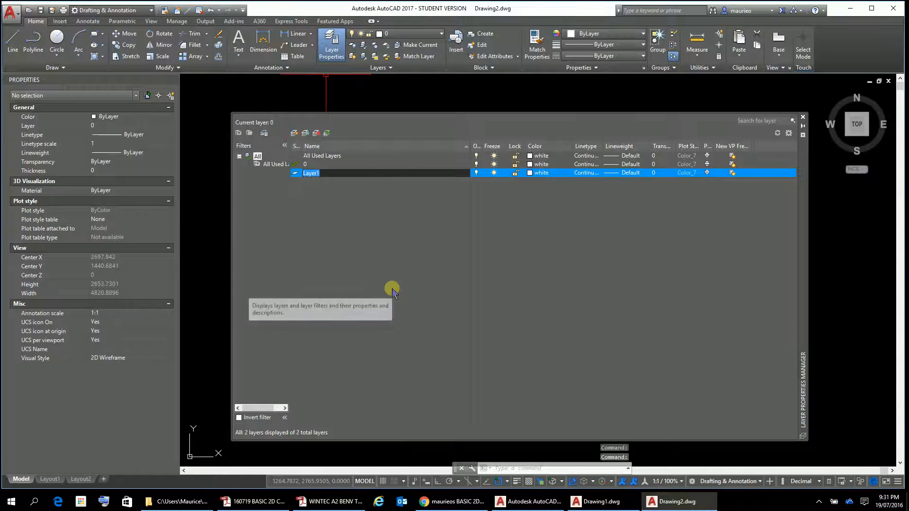
pyautogui.write('A2')
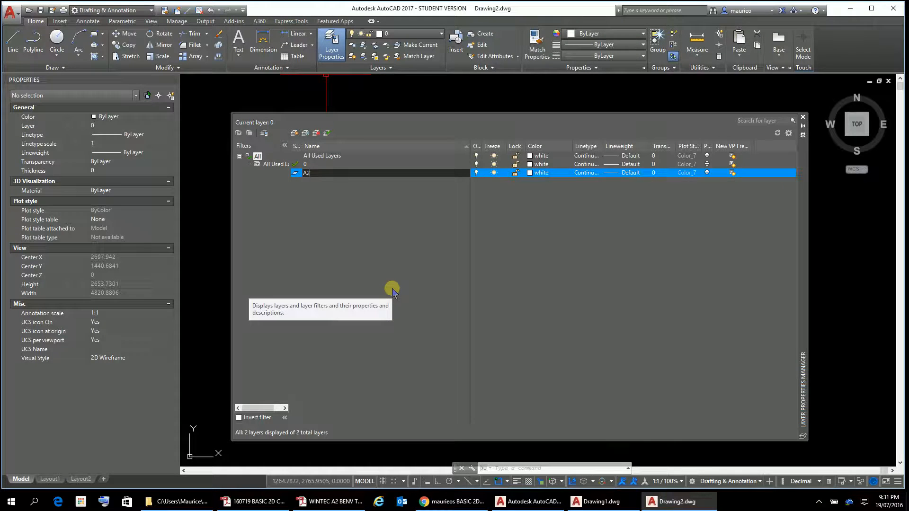
pyautogui.write(' TEMPLATE')
pyautogui.press('Return')
pyautogui.rightClick(393, 290)
pyautogui.click(345, 255)
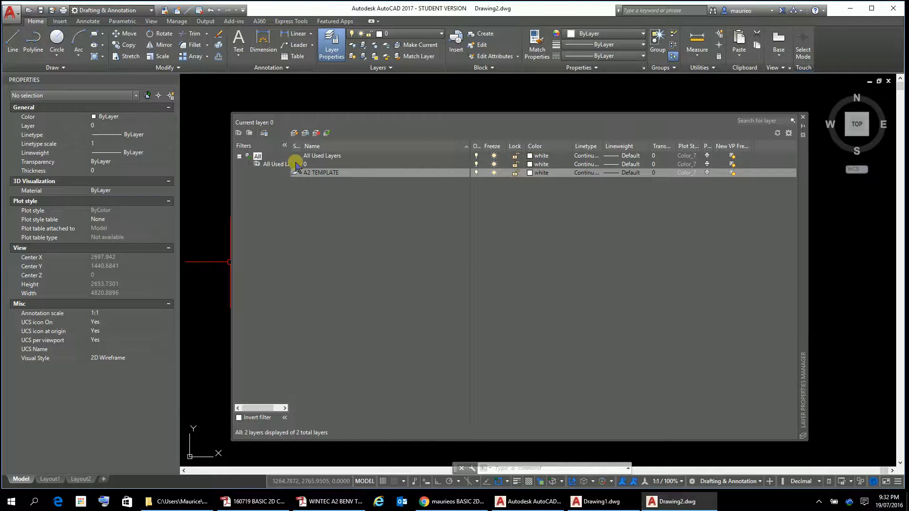
# Step: Make the A2 TEMPLATE layer current and move the layer properties manager clear of the drawing area
pyautogui.click(341, 174)
pyautogui.click(337, 174)
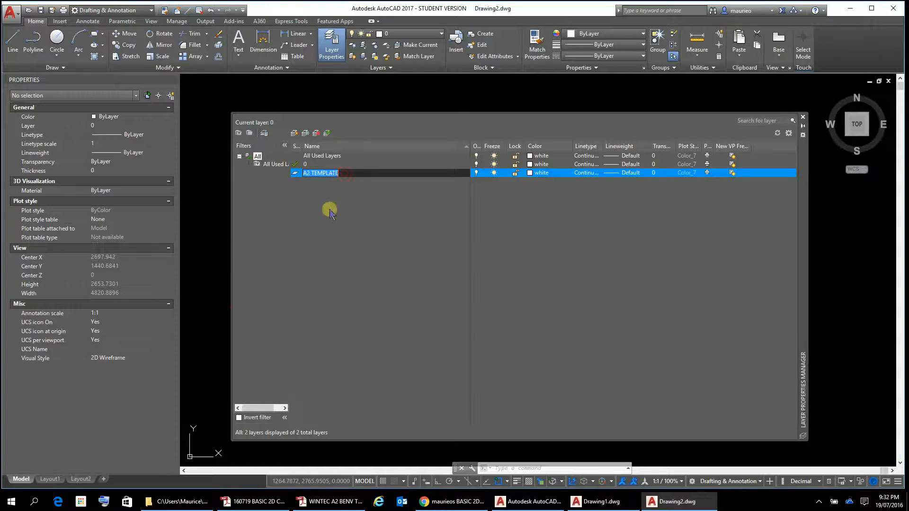
pyautogui.doubleClick(296, 174)
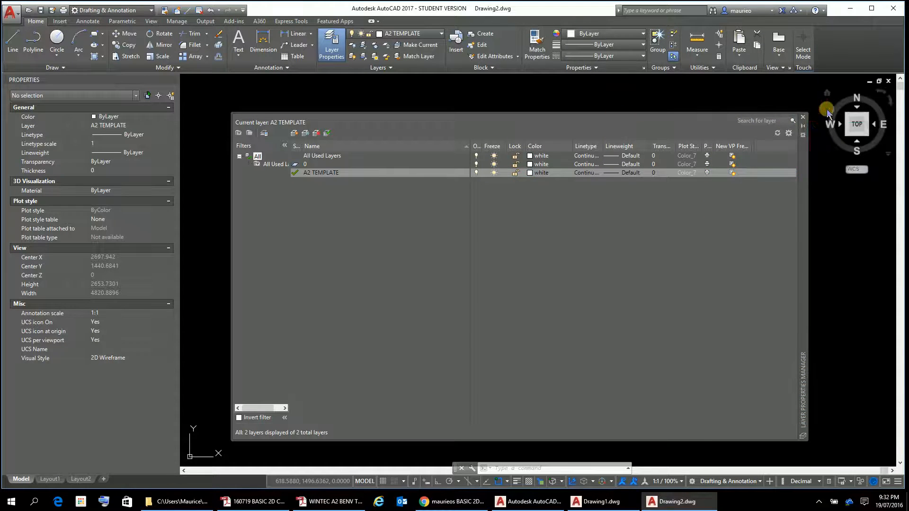
pyautogui.moveTo(803, 256); pyautogui.dragTo(877, 222)
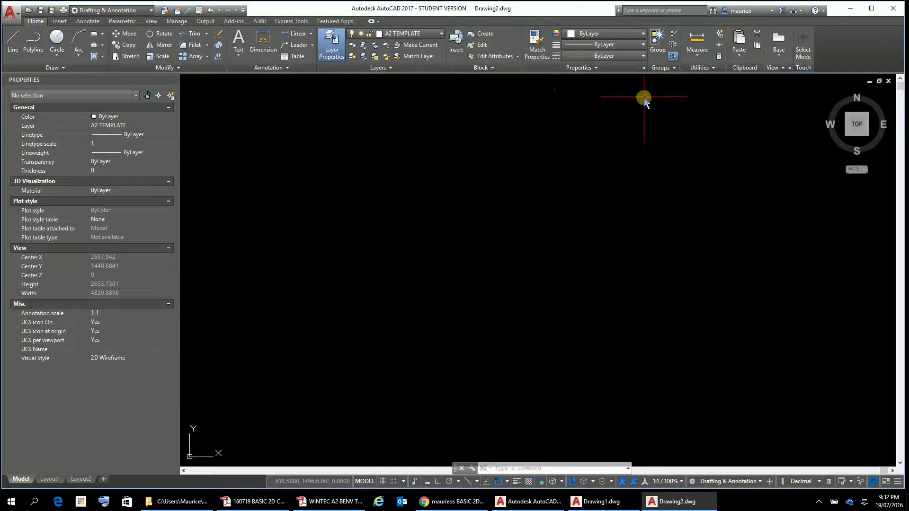
# Step: Set the default lineweight to 0.05 mm, enable lineweight display and apply the lineweight settings
pyautogui.click(644, 45)
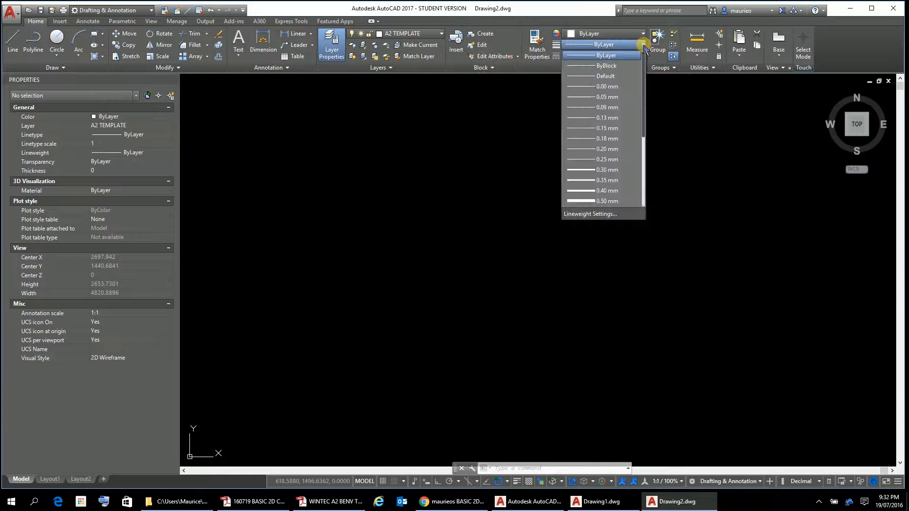
pyautogui.click(599, 218)
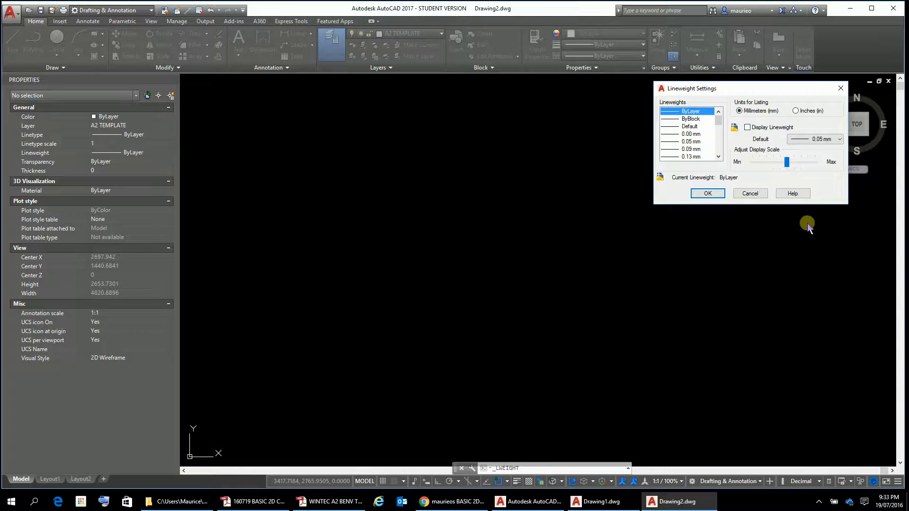
pyautogui.click(840, 139)
pyautogui.scroll(1, 843, 155)
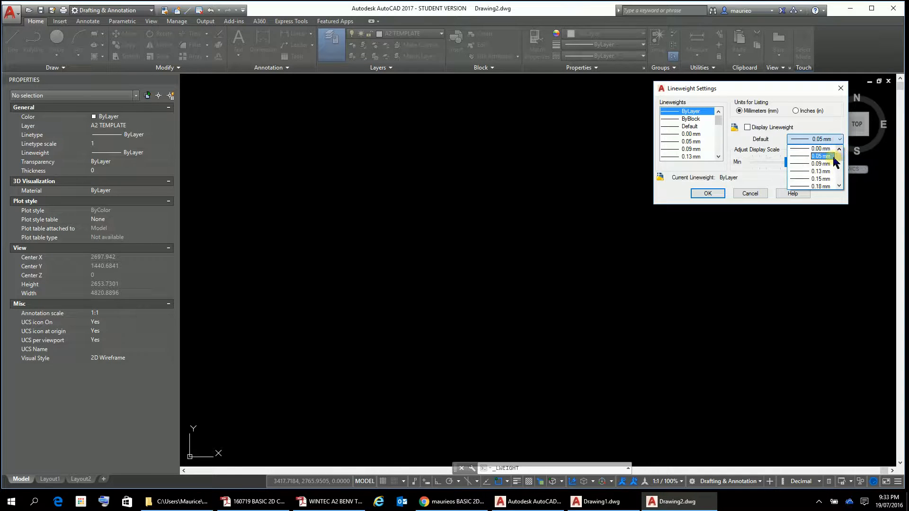
pyautogui.click(831, 157)
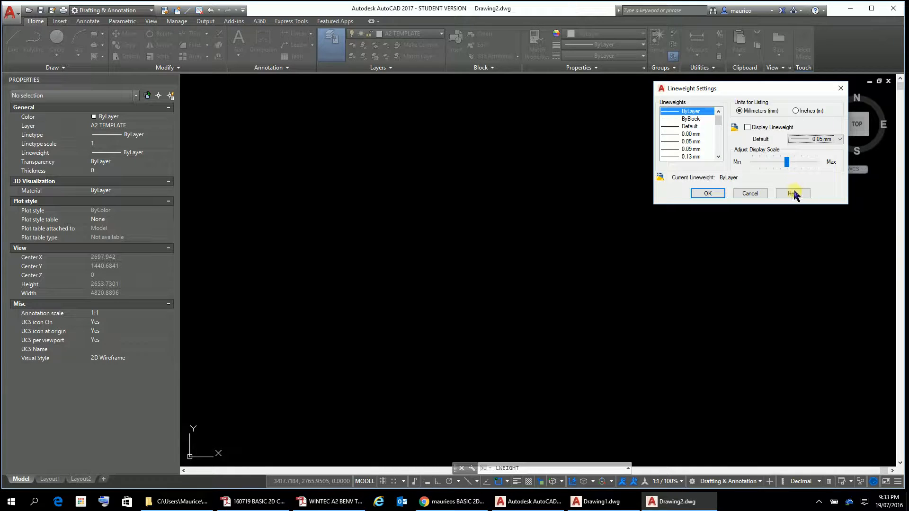
pyautogui.click(747, 127)
pyautogui.click(709, 194)
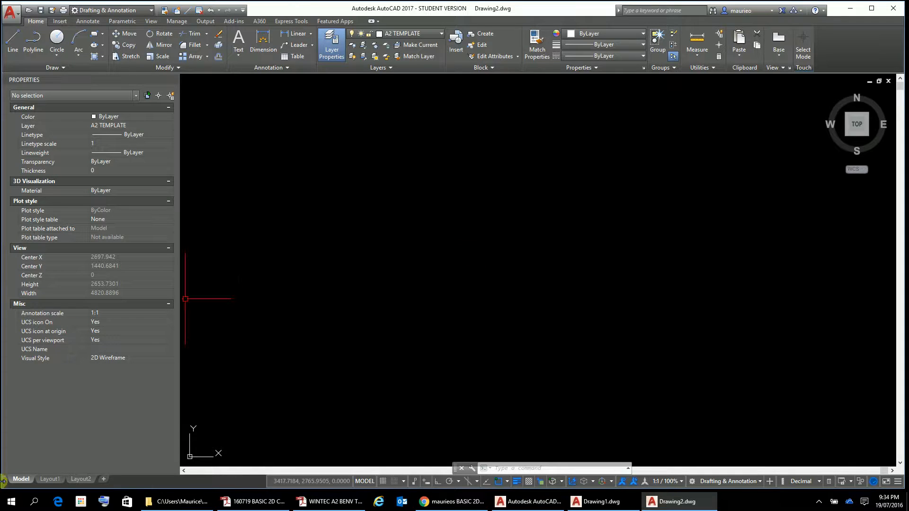
# Step: Switch from model space to the Layout1 paper space sheet
pyautogui.click(50, 479)
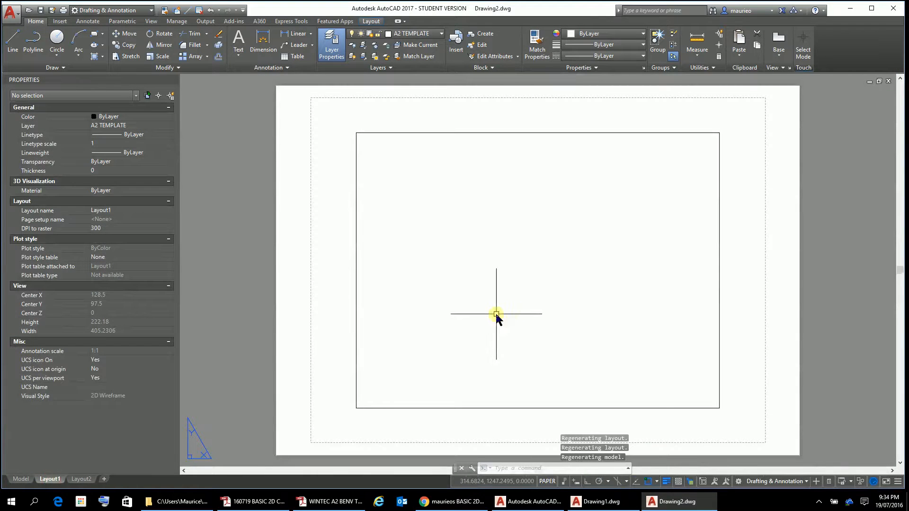